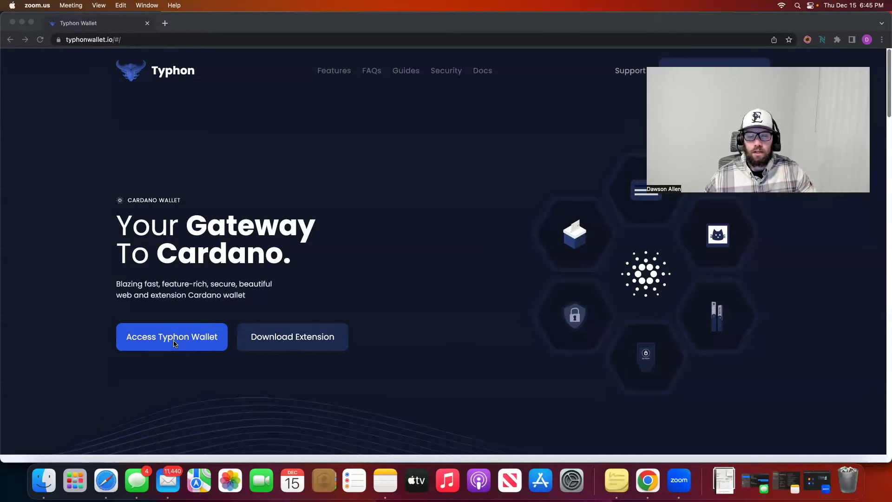
Step: Install the Typhon Wallet extension for Chrome and return to the wallet access page
left_click(306, 340)
left_click(283, 339)
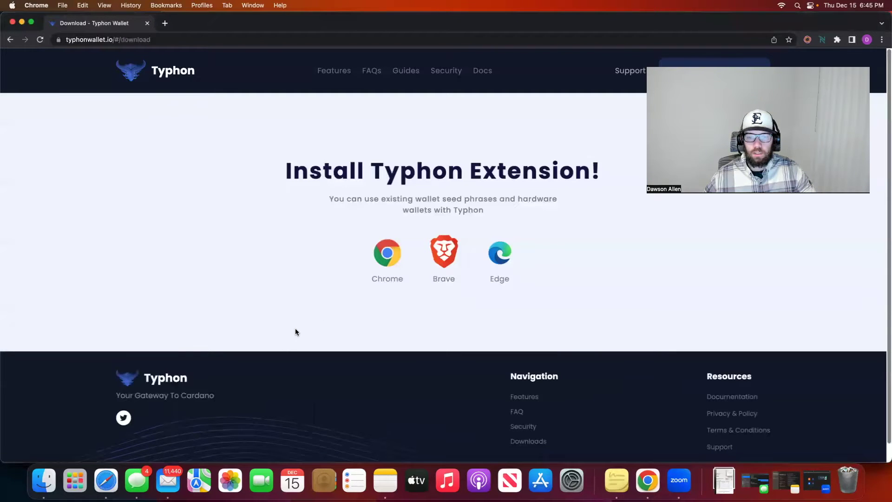
left_click(388, 257)
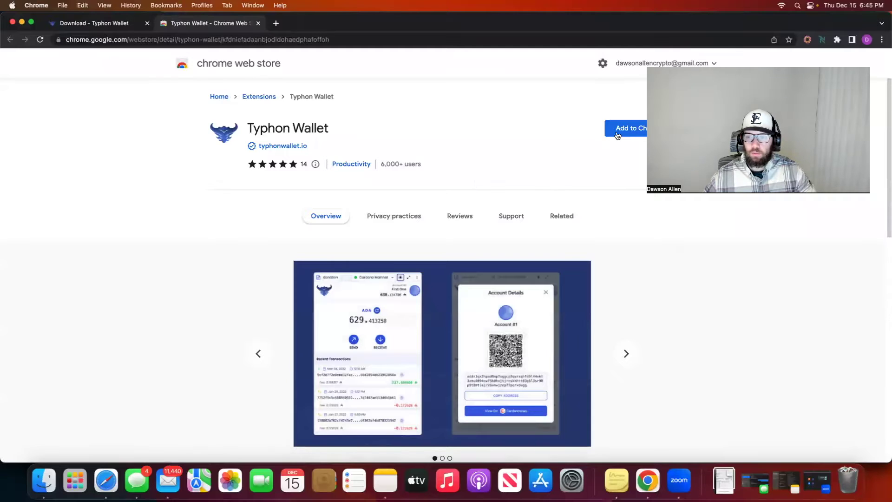
left_click(618, 135)
left_click(514, 265)
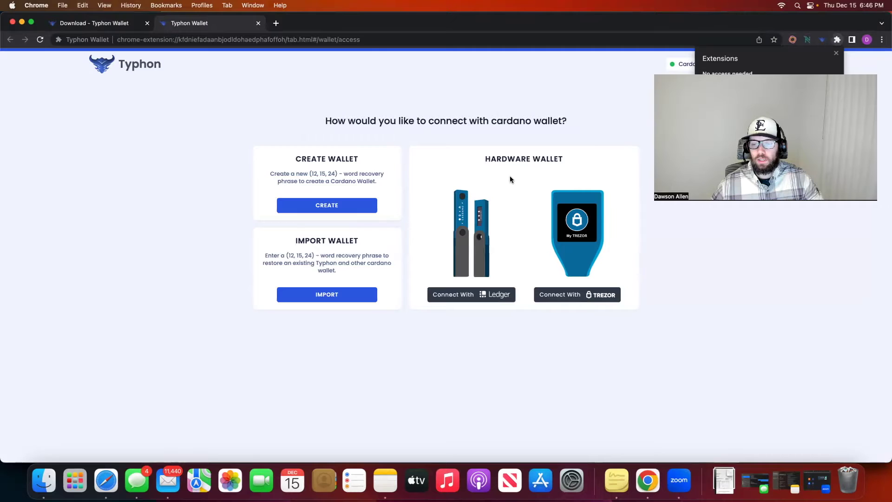
key("ctrl+shift+Tab")
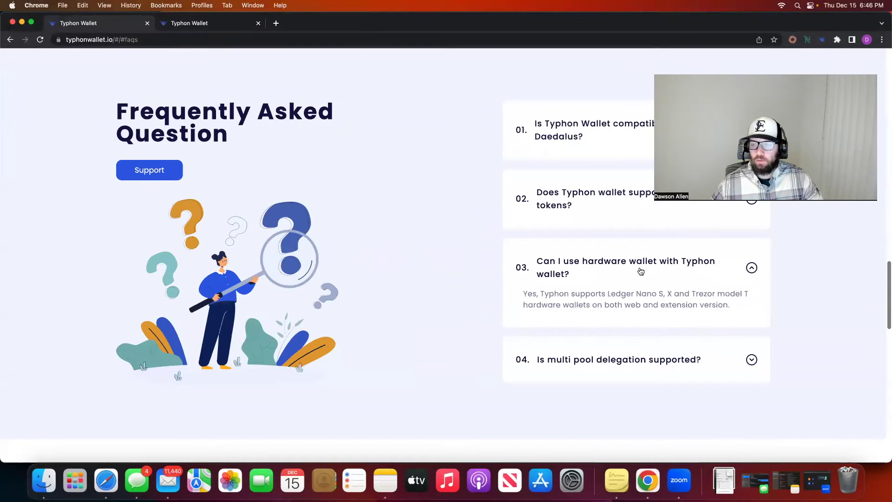
left_click(211, 24)
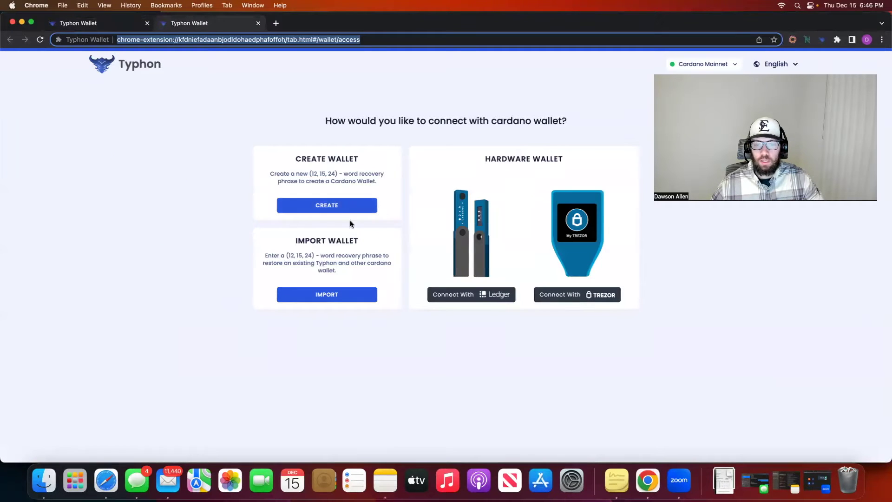
Step: Create a new wallet with a name and password, then back up and verify its seed phrase
left_click(320, 207)
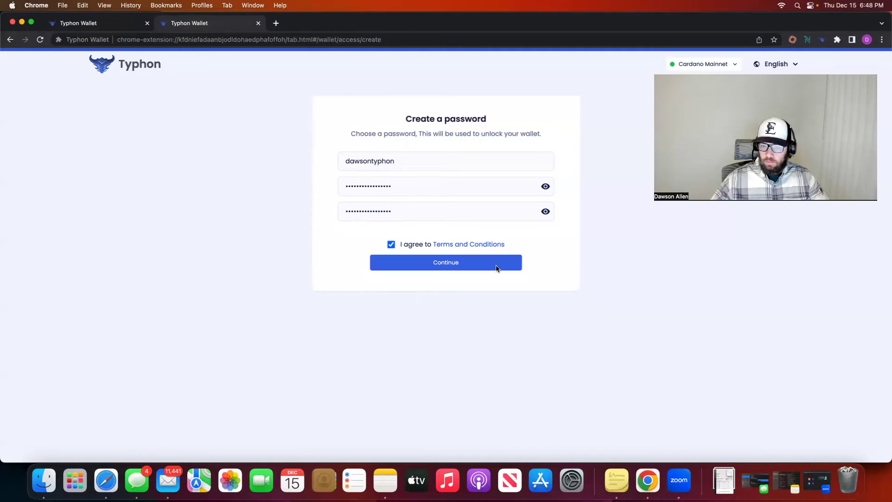
left_click(450, 264)
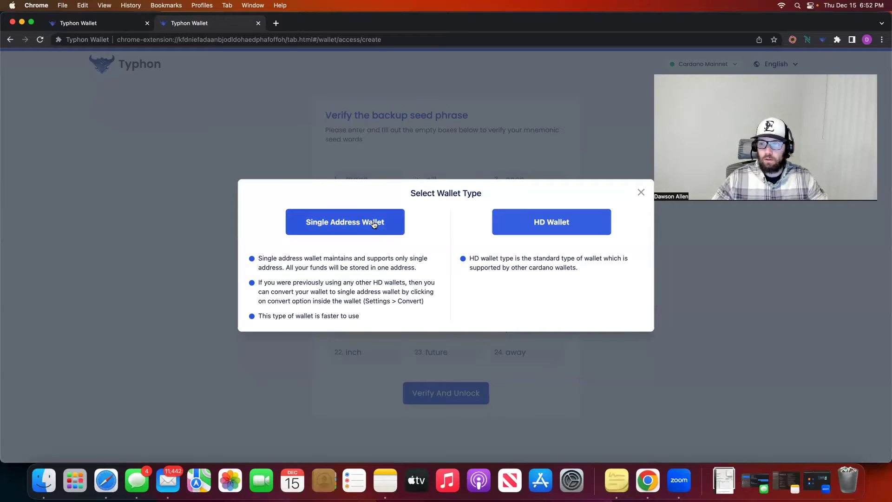
Step: Choose Single Address Wallet as the new wallet's type
left_click(321, 225)
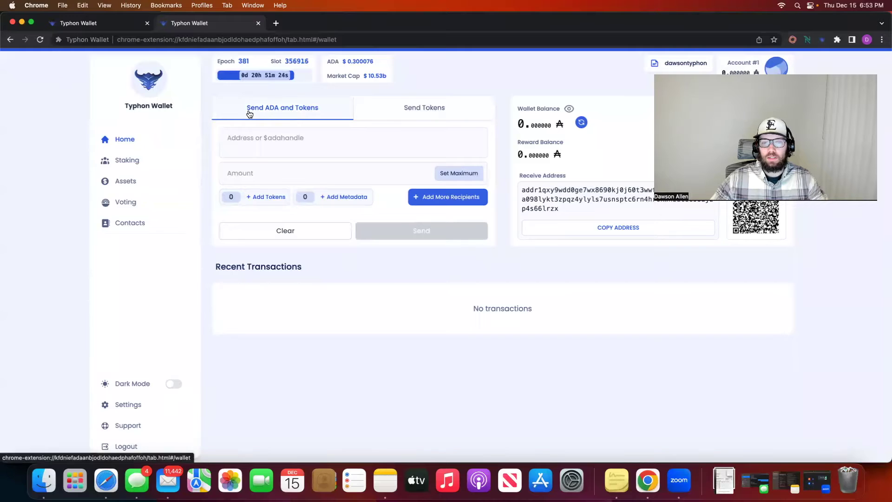
Step: Focus and leave the recipient address field, then turn on Dark Mode in the sidebar
left_click(230, 139)
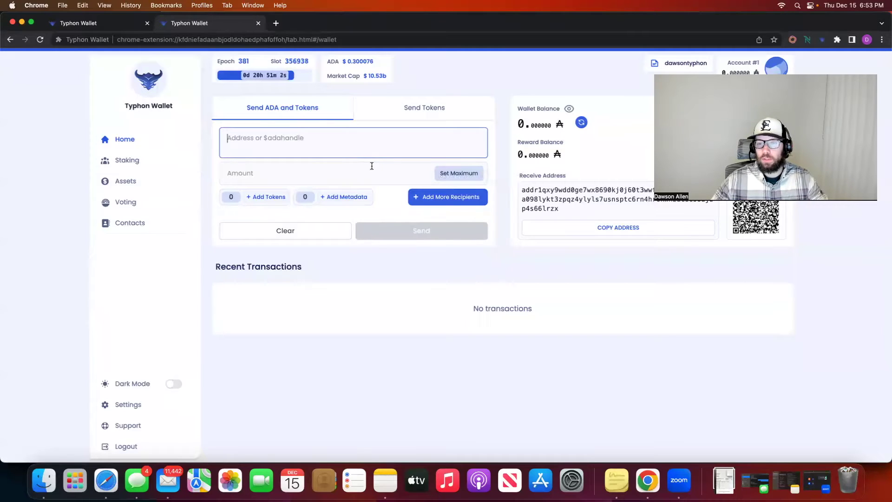
left_click(233, 285)
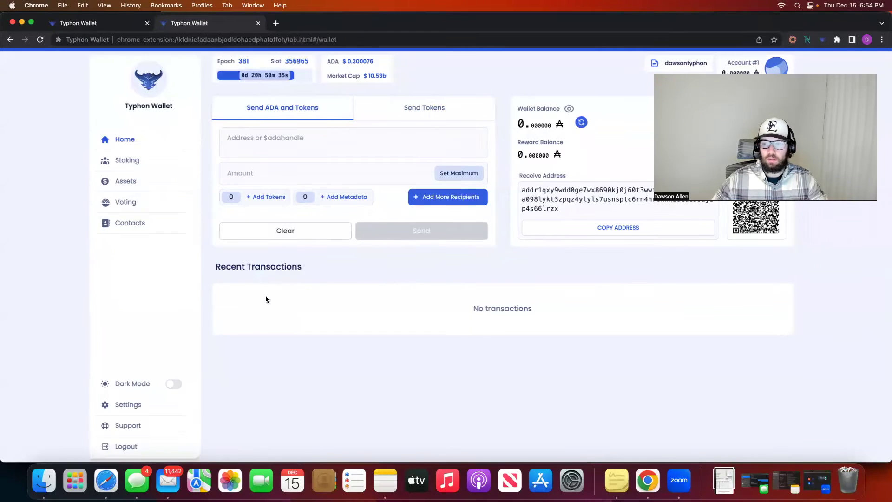
left_click(173, 383)
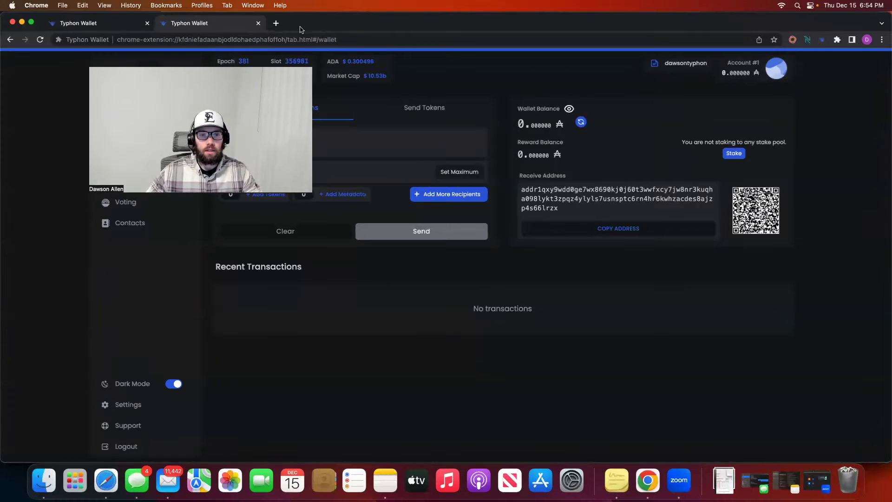
Step: Go to YouTube in a new browser tab
left_click(277, 23)
type("youtube.com")
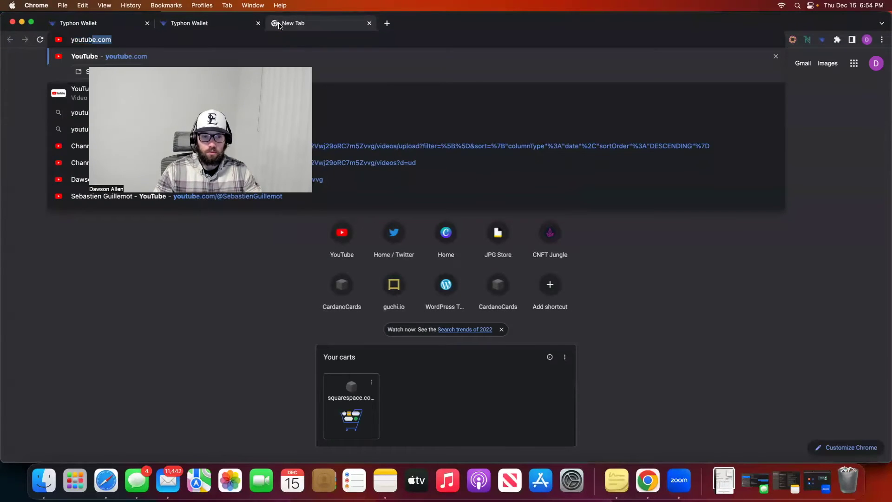
key("Return")
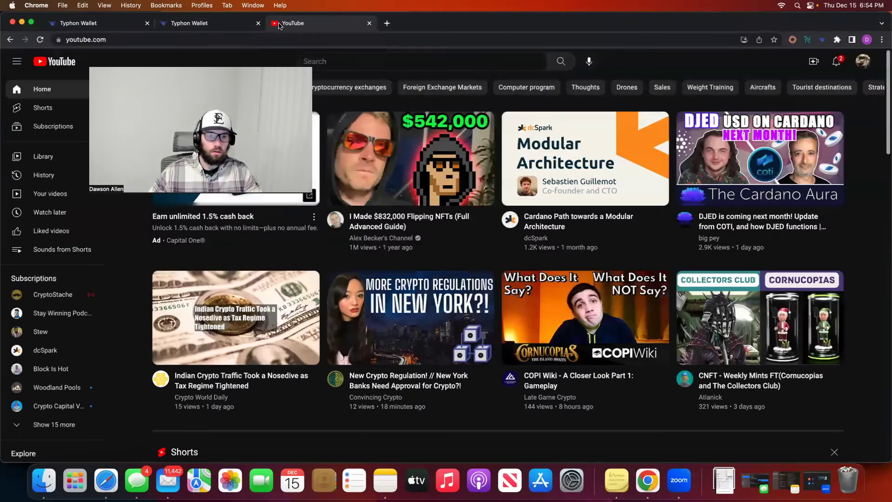
Step: Search YouTube for 'typhon wallet' and scroll through the results
left_click(349, 66)
type("typ")
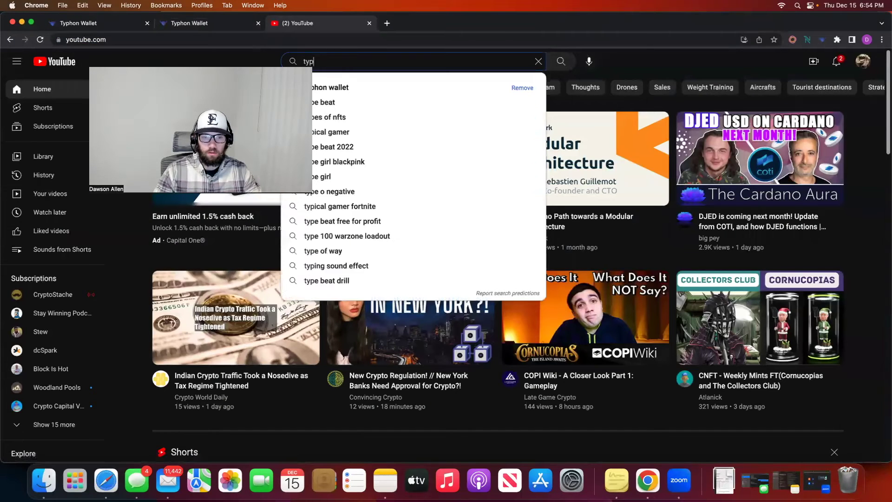
type("hon wallet")
key("Return")
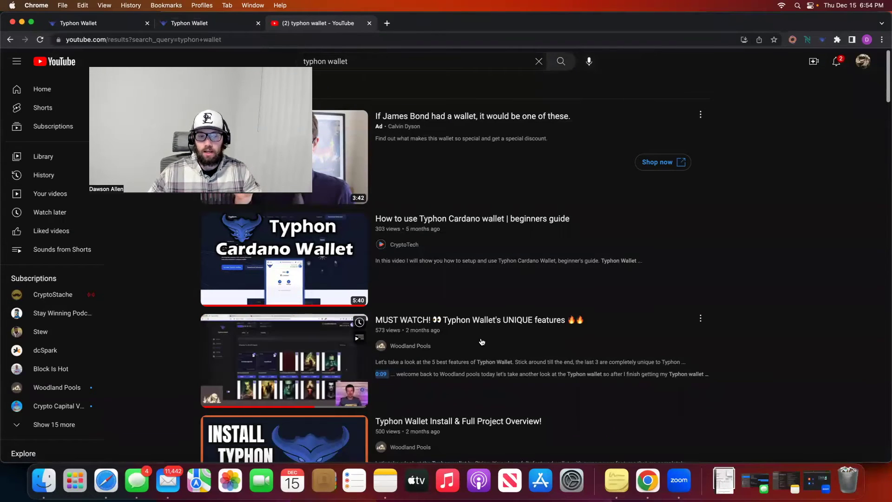
scroll(471, 333, "down", 5)
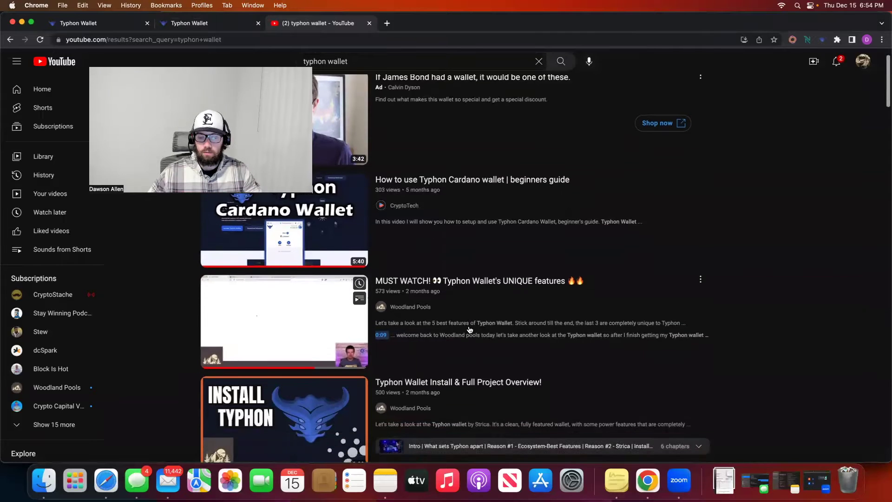
scroll(470, 329, "down", 2)
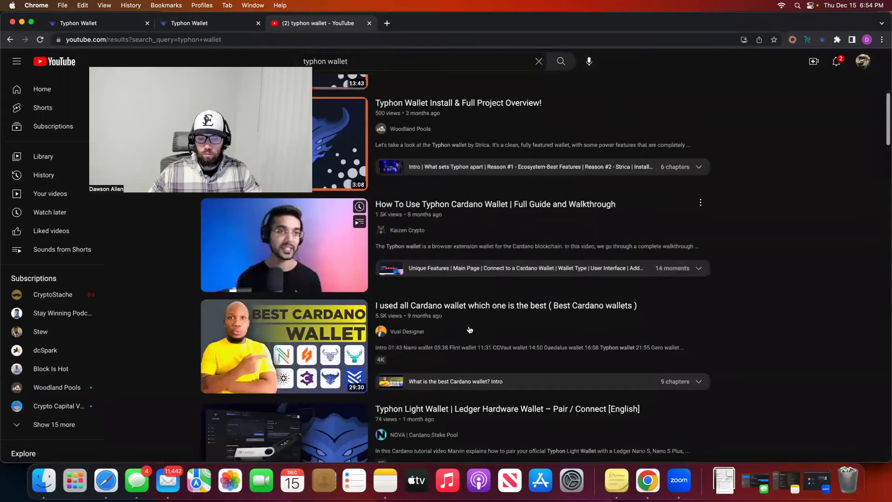
scroll(470, 330, "up", 4)
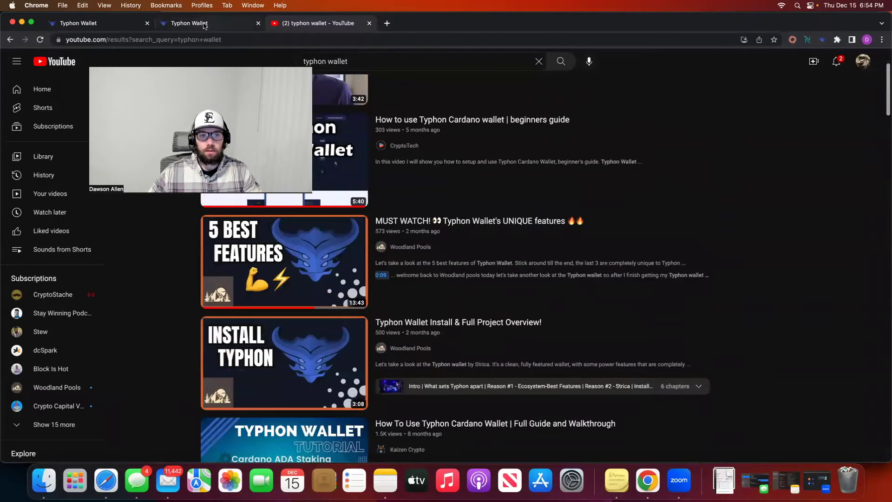
Step: Back in the wallet, switch to Account #2, then to Account #1, and reopen the account list
left_click(203, 24)
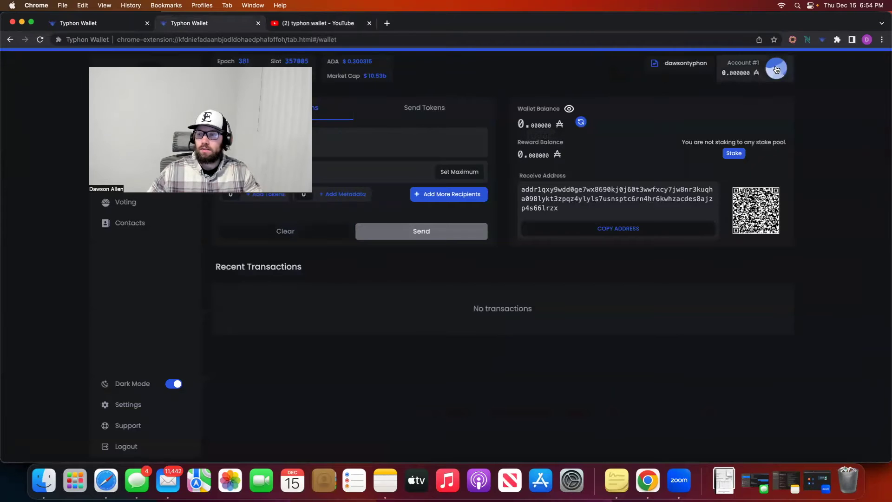
left_click(778, 69)
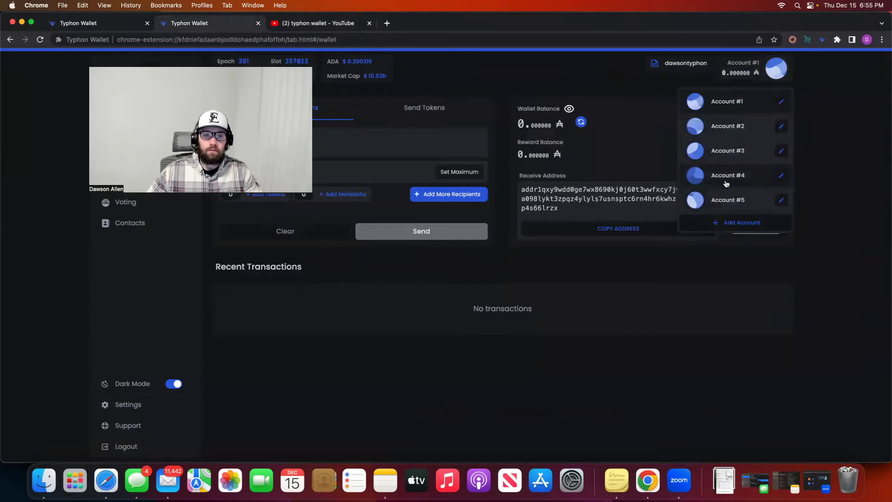
left_click(729, 133)
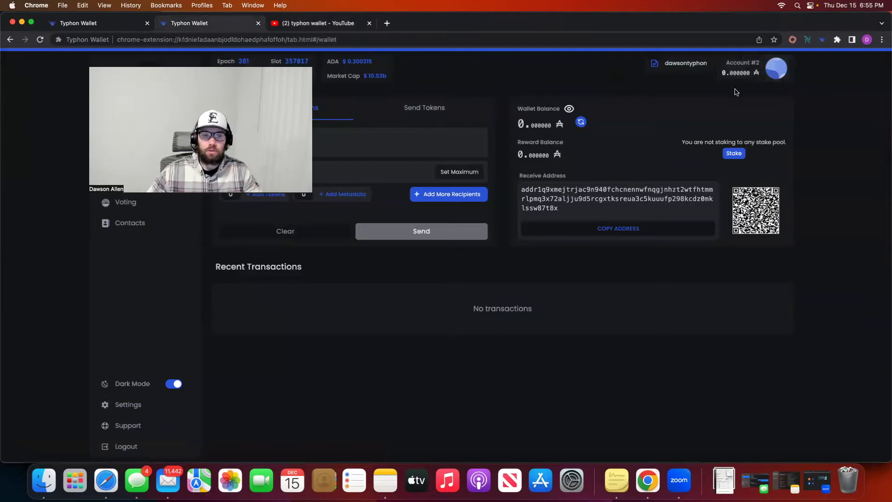
left_click(775, 70)
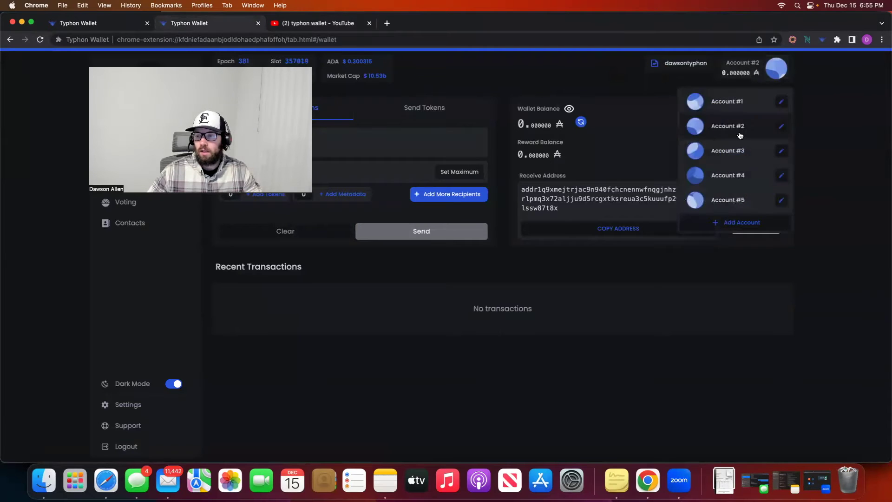
left_click(719, 103)
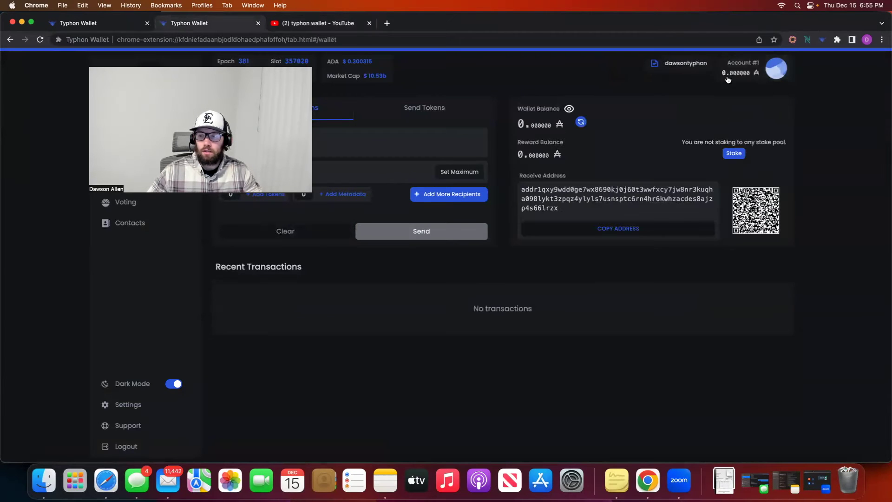
left_click(775, 74)
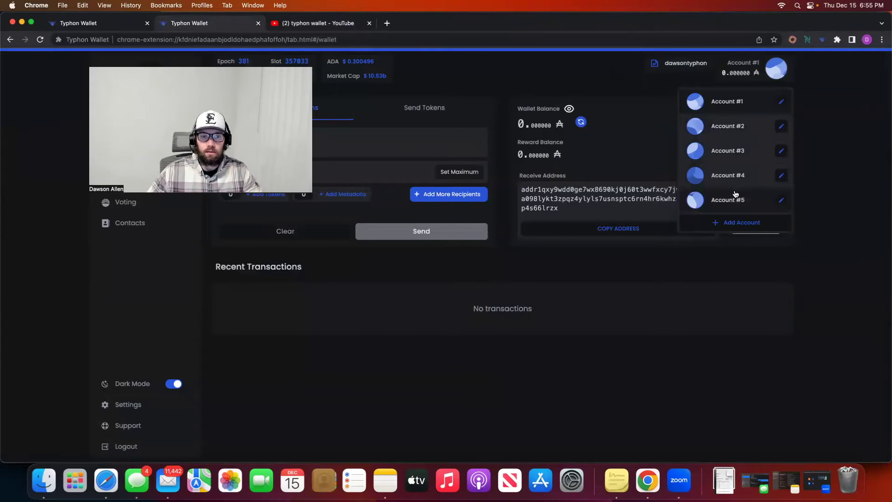
Step: Open the Add Account dialog and toggle pro mode on and off
left_click(736, 225)
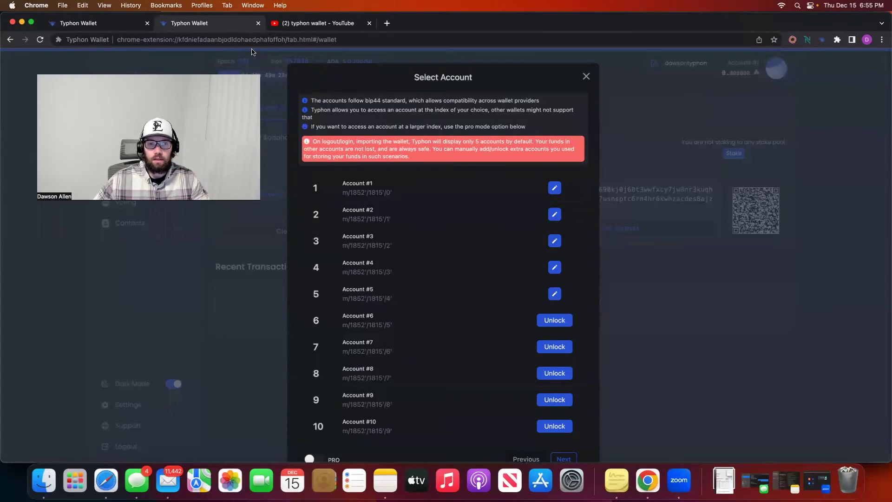
left_click(298, 24)
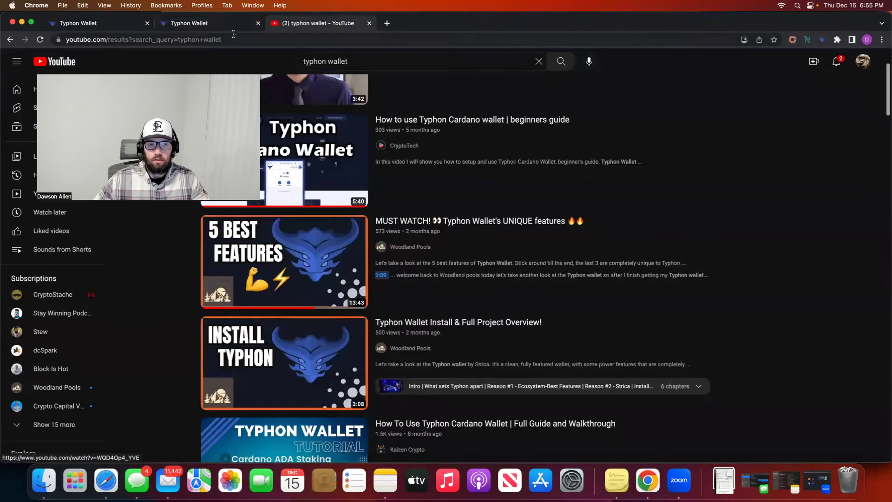
left_click(221, 22)
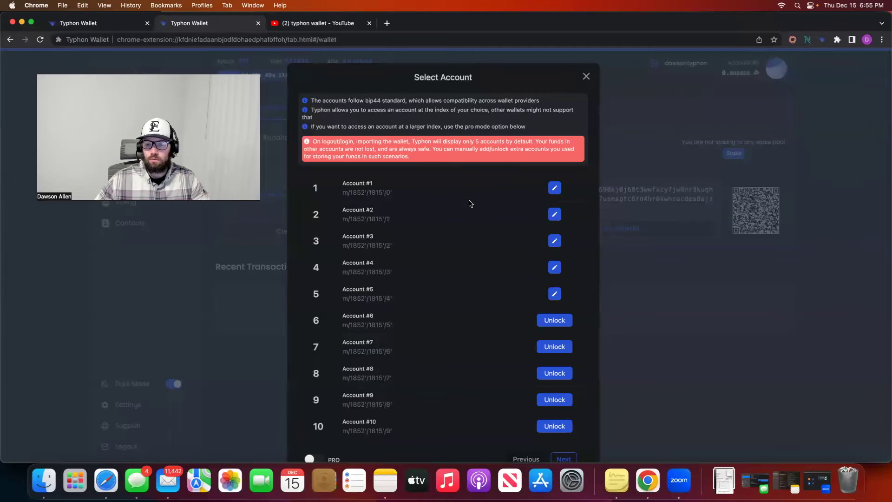
scroll(462, 219, "down", 2)
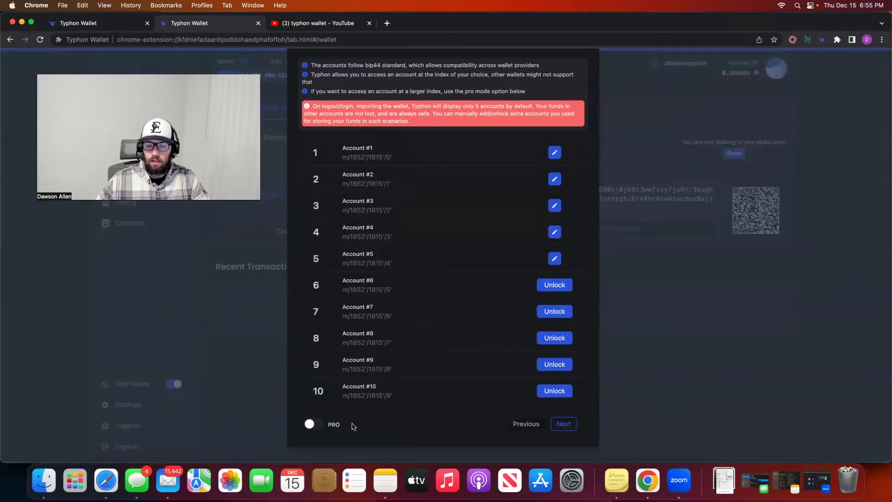
left_click(310, 425)
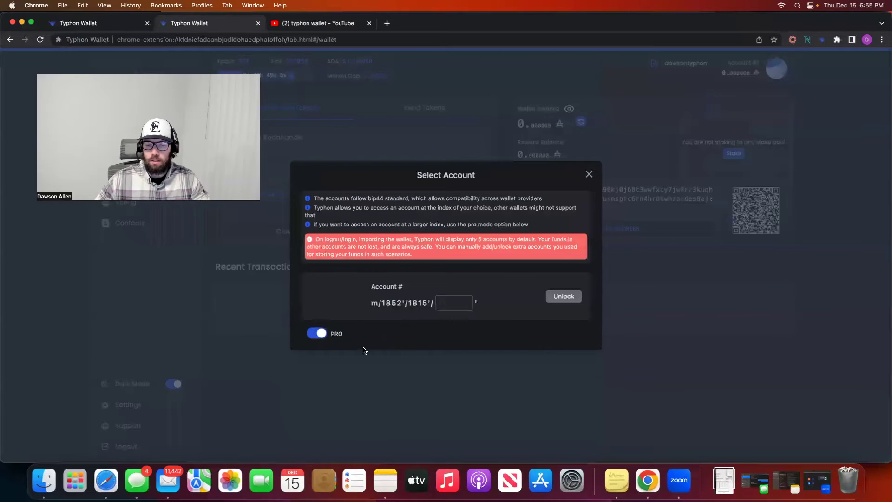
left_click(319, 335)
scroll(333, 398, "down", 2)
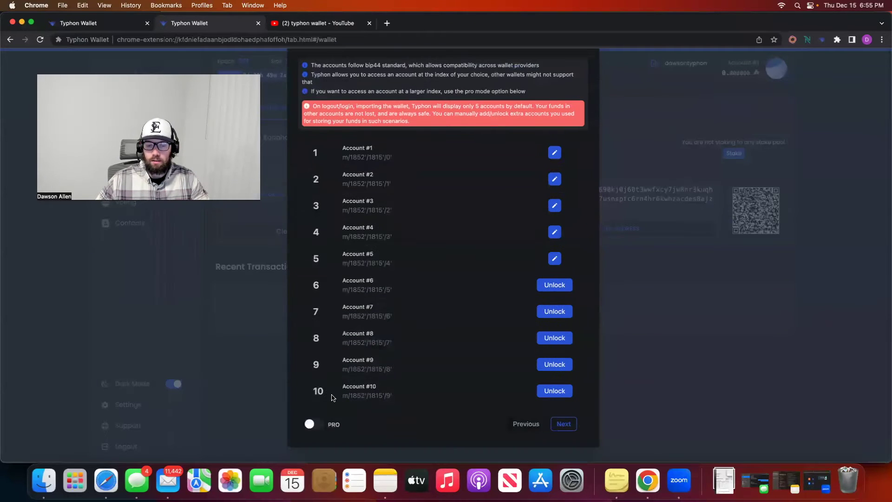
Step: In pro mode, enter custom account index 1000, delete digits, then turn pro mode off
left_click(310, 425)
left_click(446, 304)
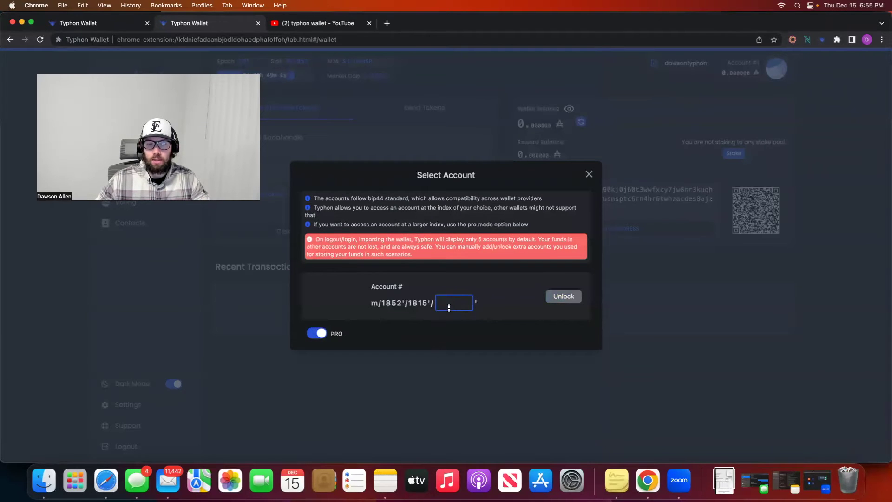
type("1000")
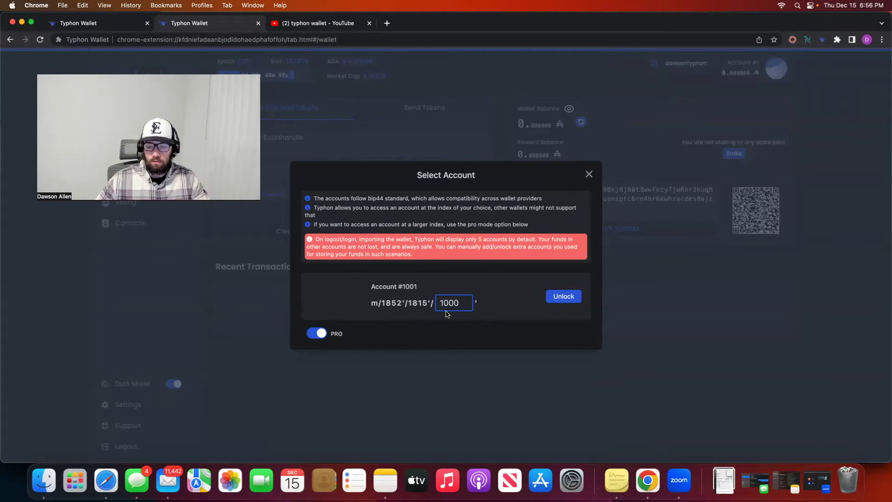
key("BackSpace")
key("BackSpace")
key("BackSpace")
key("BackSpace")
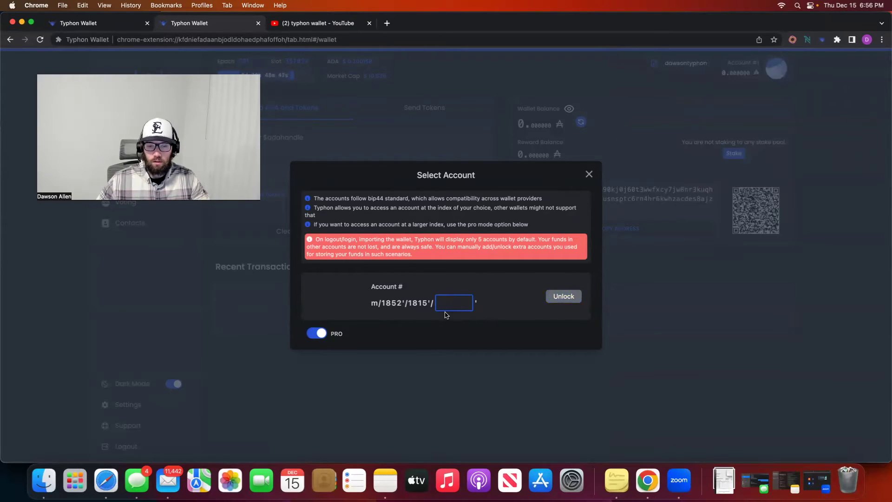
left_click(318, 334)
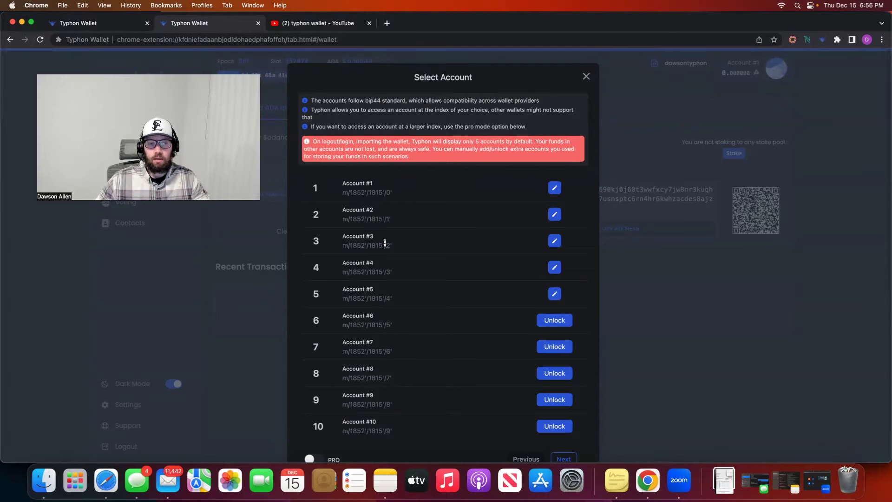
scroll(384, 243, "down", 2)
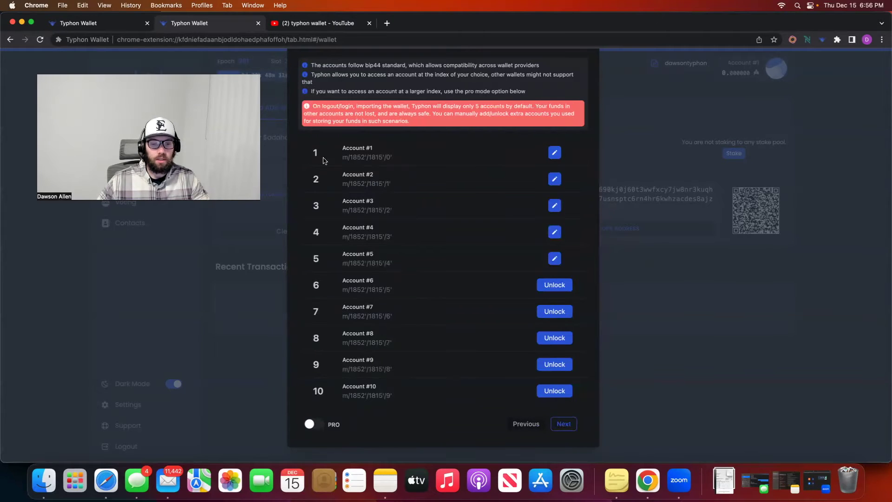
Step: Close and reopen the account list and Add Account dialog, toggling pro mode on and off again
left_click(777, 70)
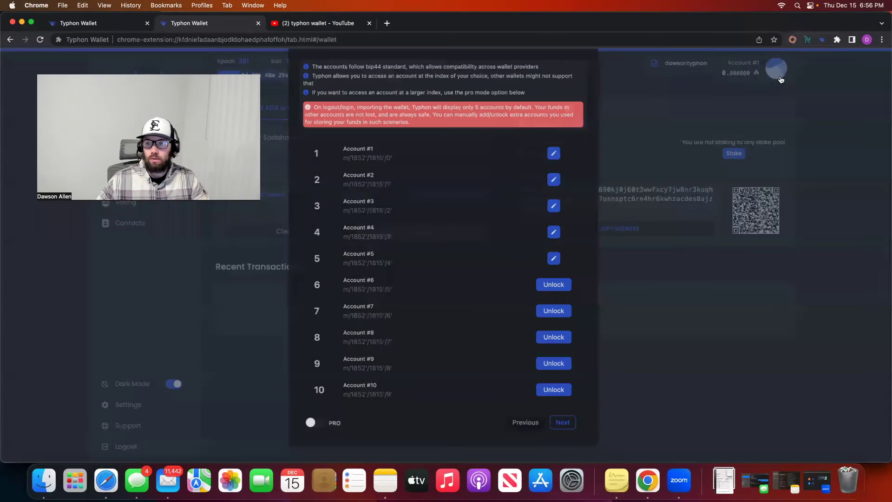
left_click(777, 70)
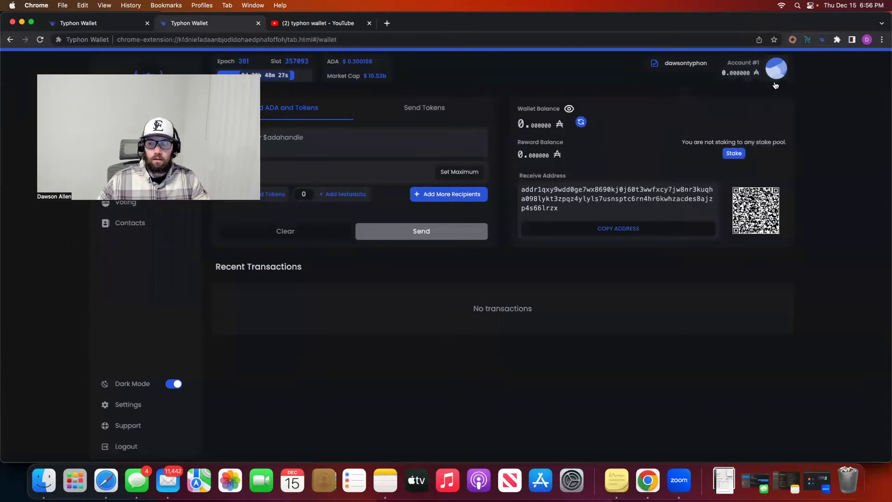
left_click(777, 70)
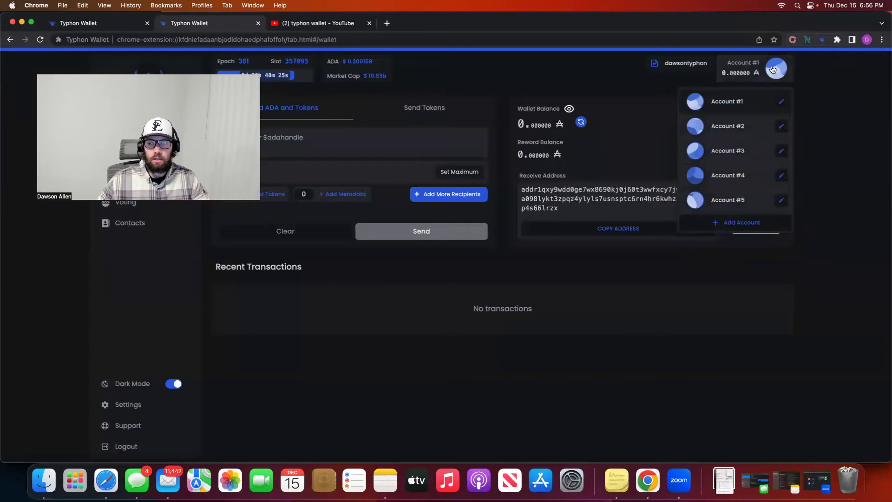
left_click(731, 63)
left_click(730, 222)
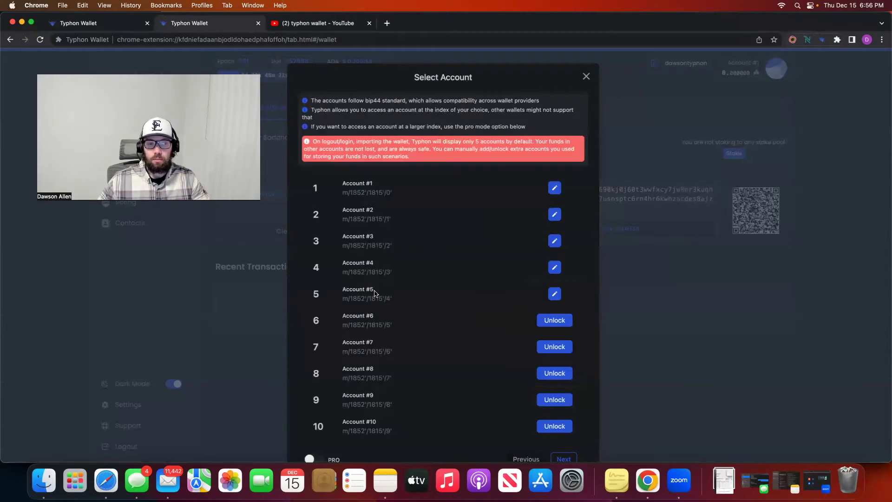
scroll(377, 295, "down", 2)
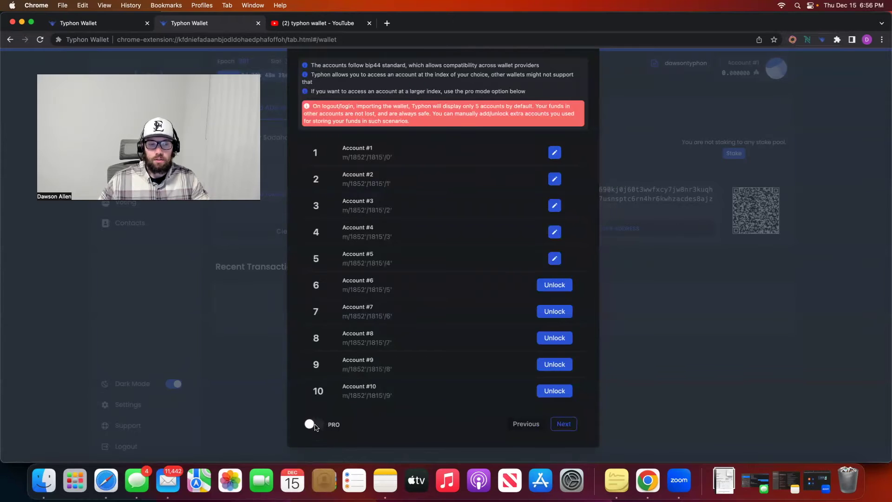
left_click(314, 425)
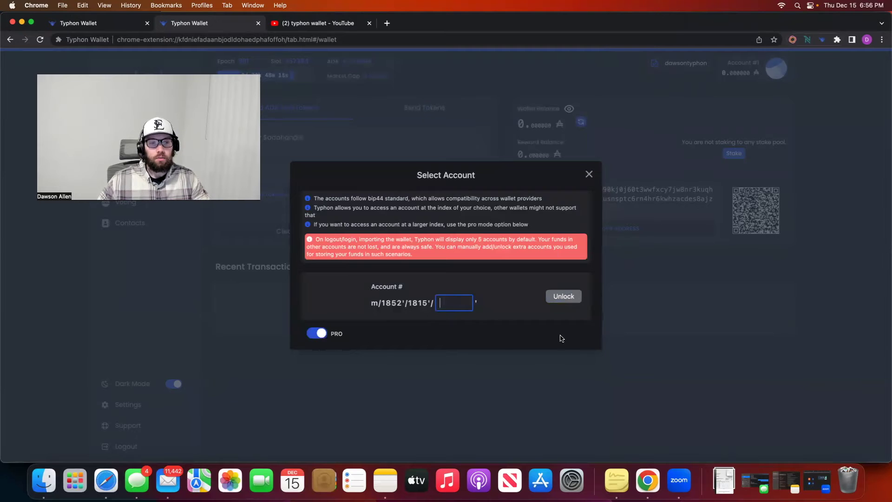
left_click(313, 336)
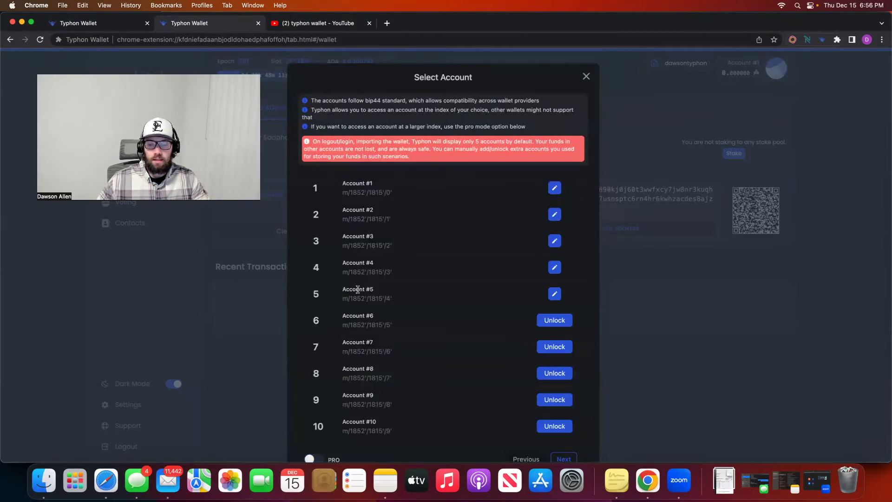
scroll(390, 281, "down", 3)
scroll(390, 280, "up", 1)
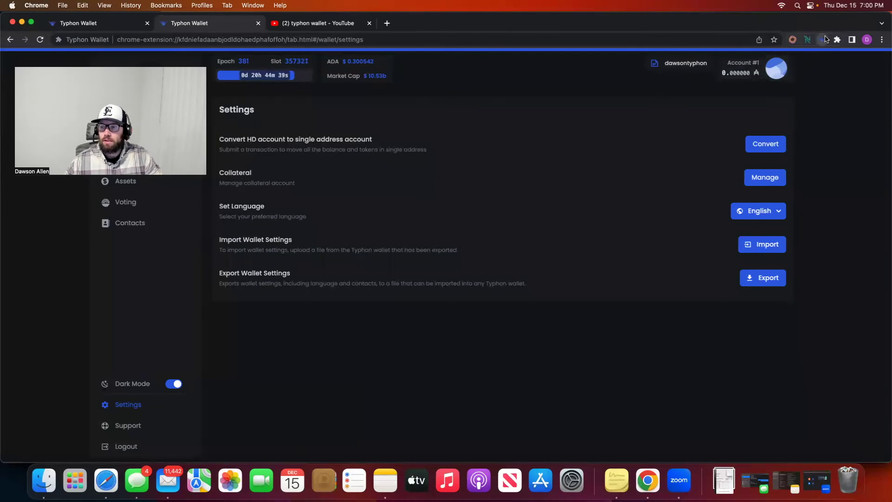
Step: Open the Typhon extension popup and view the Cardano network choices
left_click(823, 40)
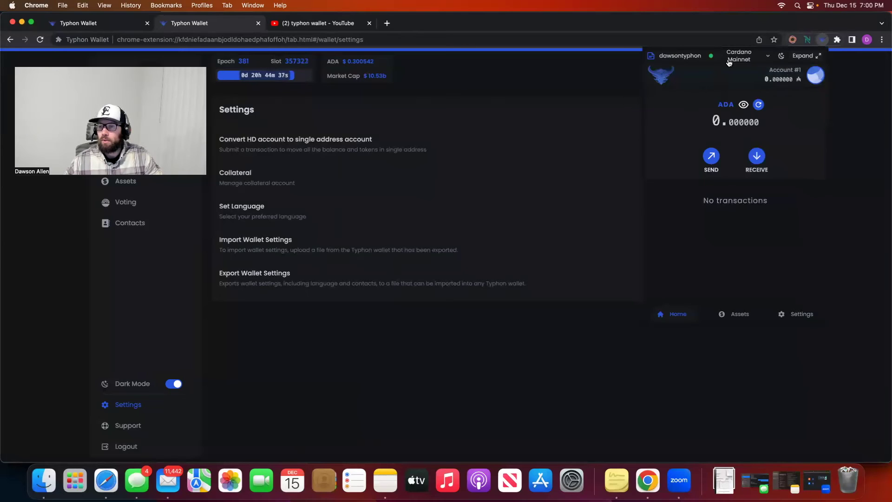
left_click(769, 58)
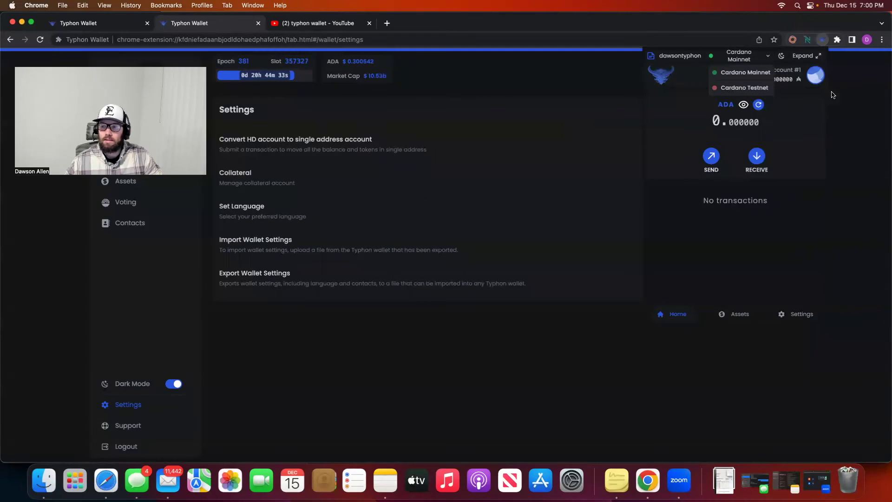
left_click(799, 119)
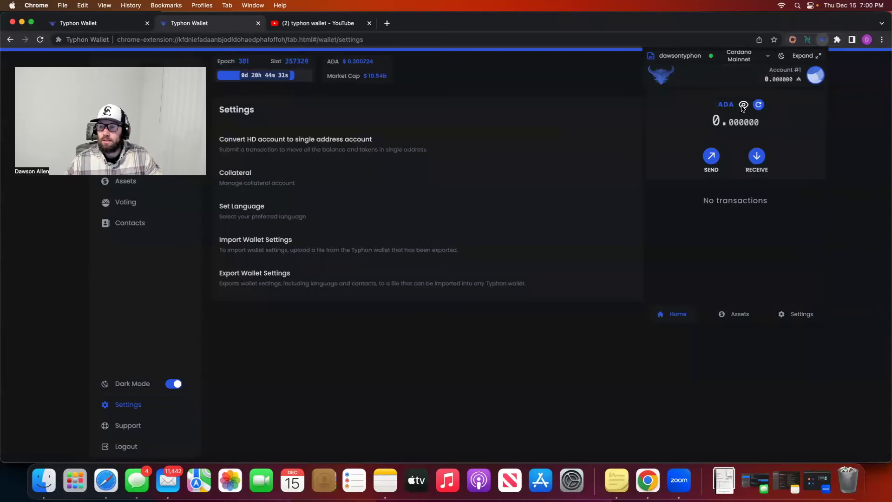
Step: Hide and reveal the 0.000000 ADA balance, then bring up the send transaction form
left_click(744, 105)
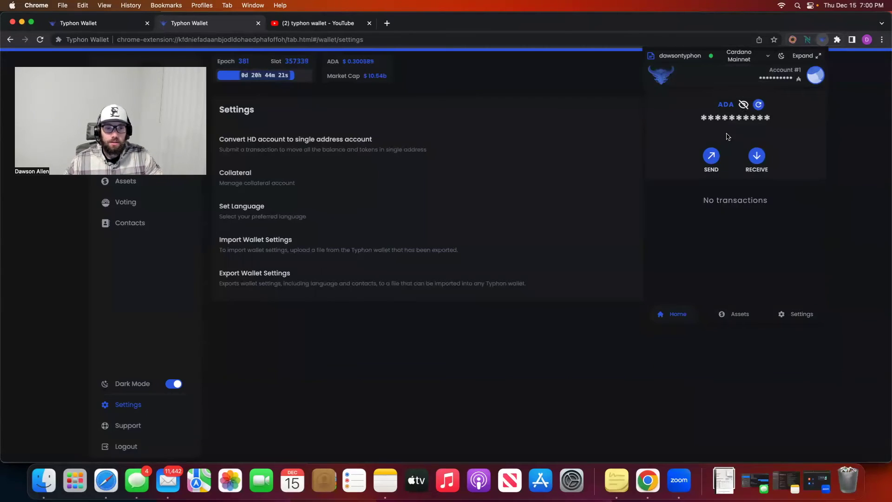
left_click(744, 105)
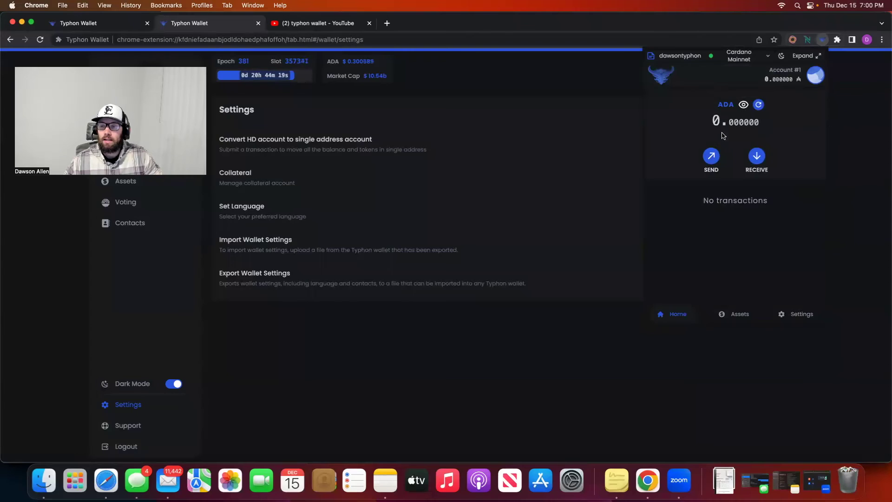
left_click(707, 162)
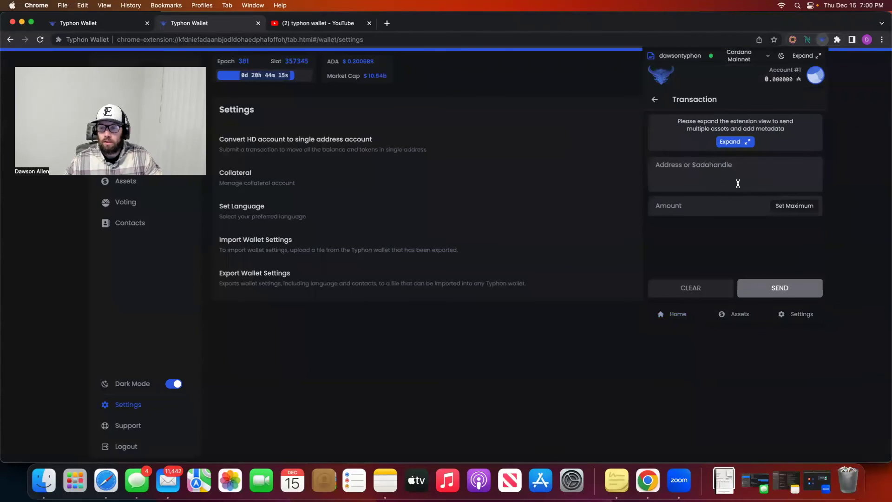
Step: Back on the popup home, view the receive address QR code and the accounts list
left_click(655, 100)
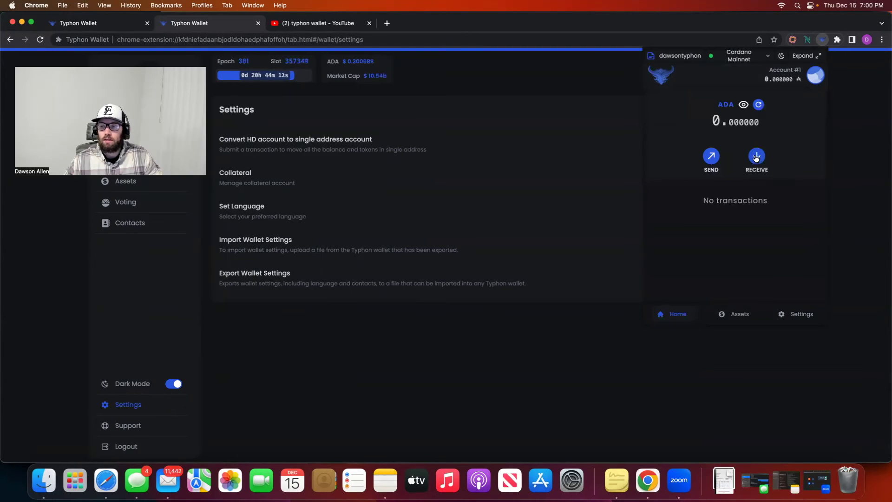
left_click(758, 159)
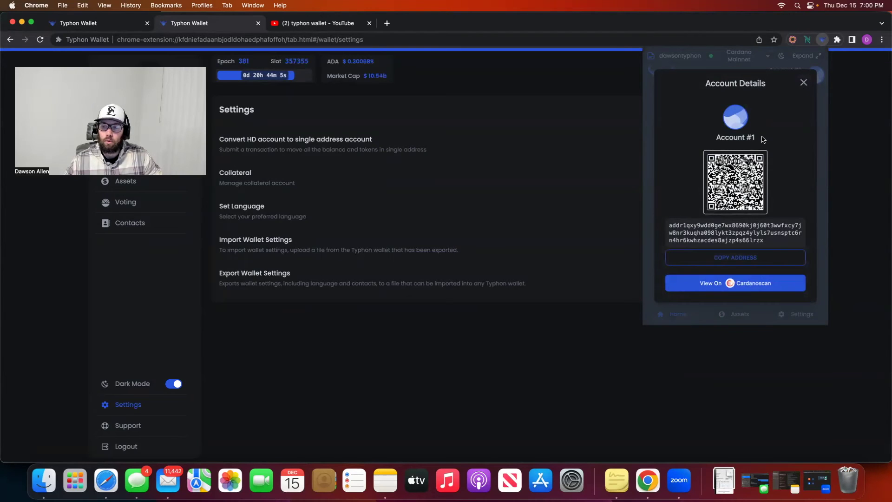
left_click(804, 83)
left_click(815, 76)
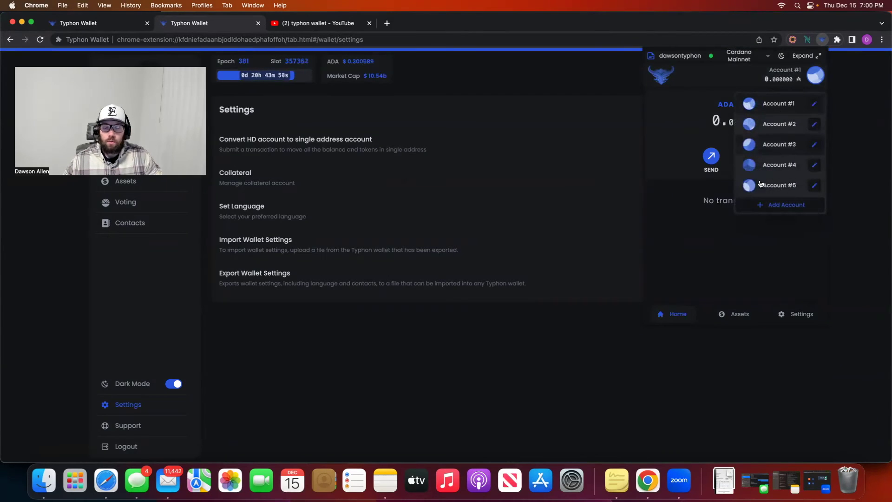
left_click(691, 241)
Step: Browse the popup's NFTs and Tokens lists and its settings page
left_click(734, 314)
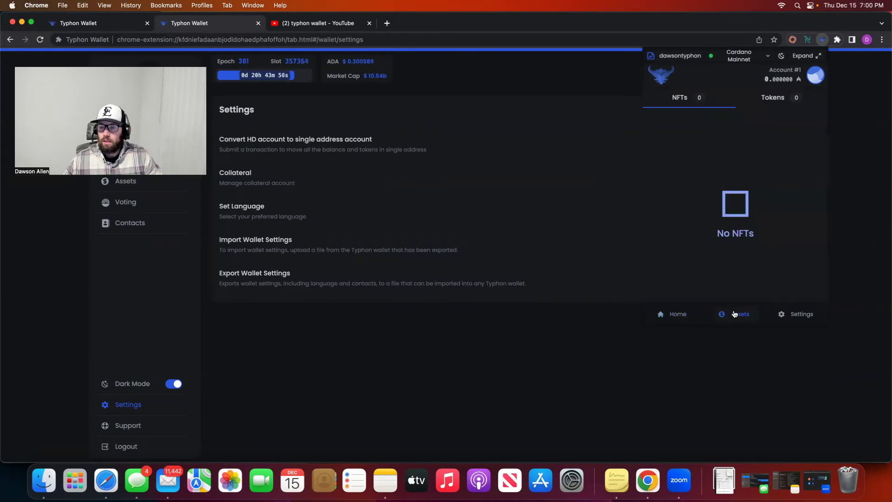
left_click(773, 97)
left_click(699, 99)
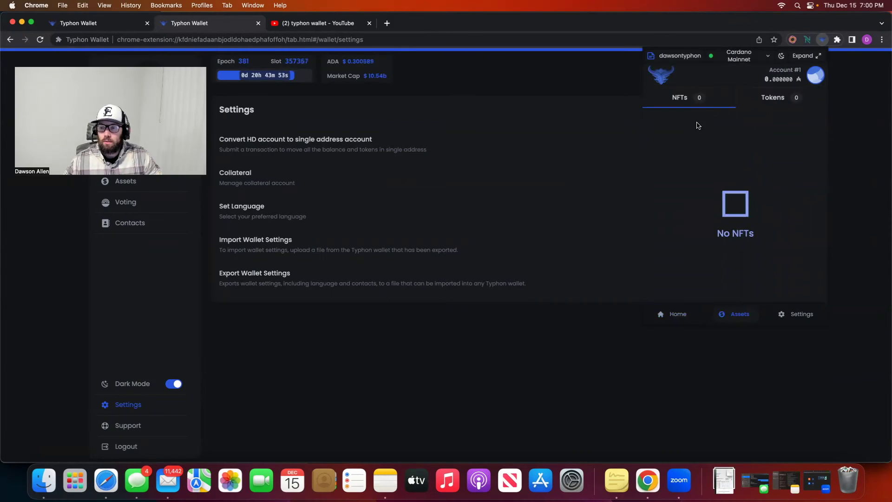
left_click(797, 313)
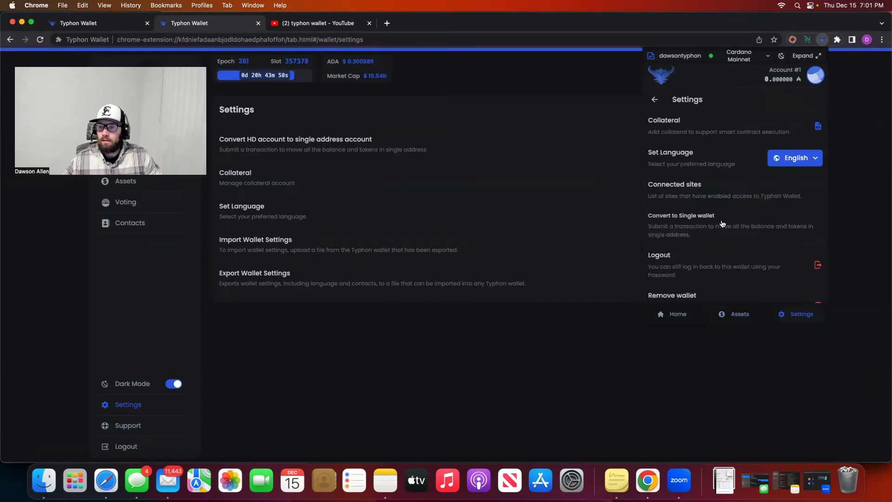
scroll(702, 200, "down", 3)
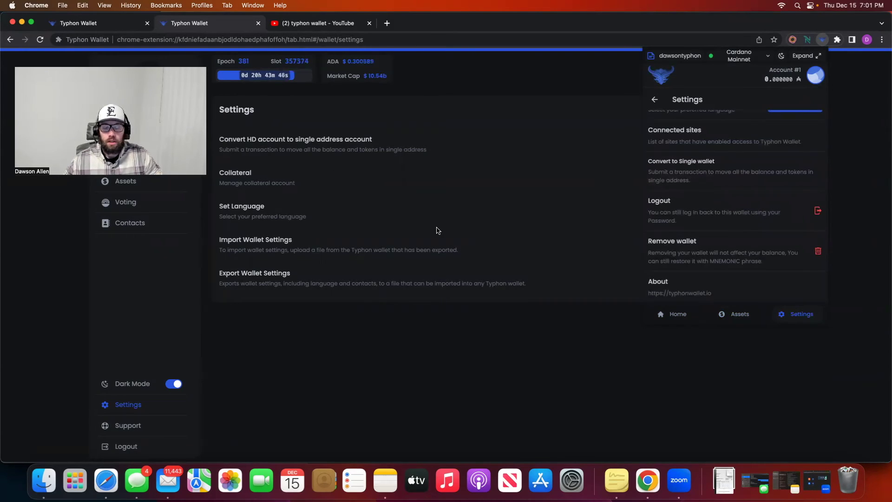
left_click(677, 314)
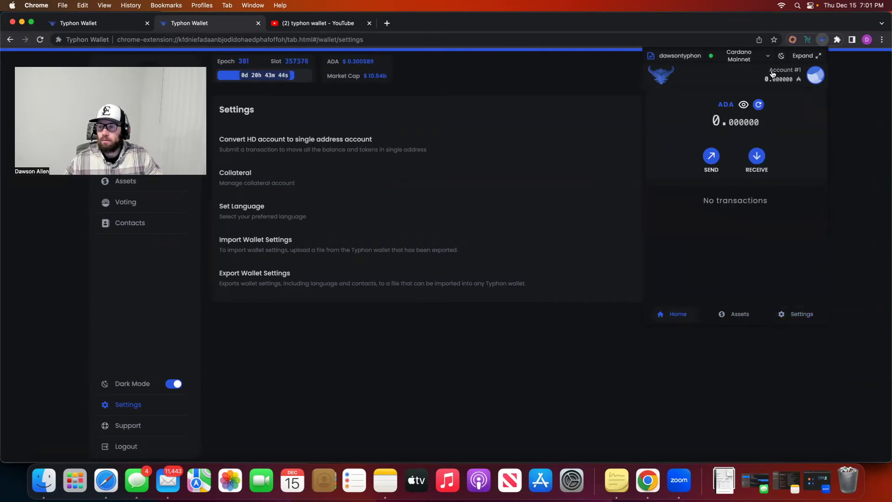
Step: Switch the popup to light theme and back to dark, then expand the wallet into a full tab
left_click(780, 56)
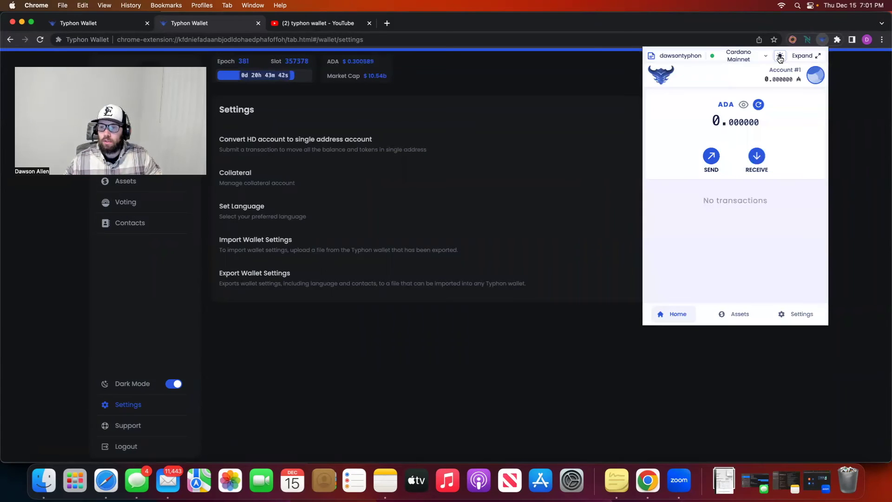
left_click(781, 57)
left_click(801, 55)
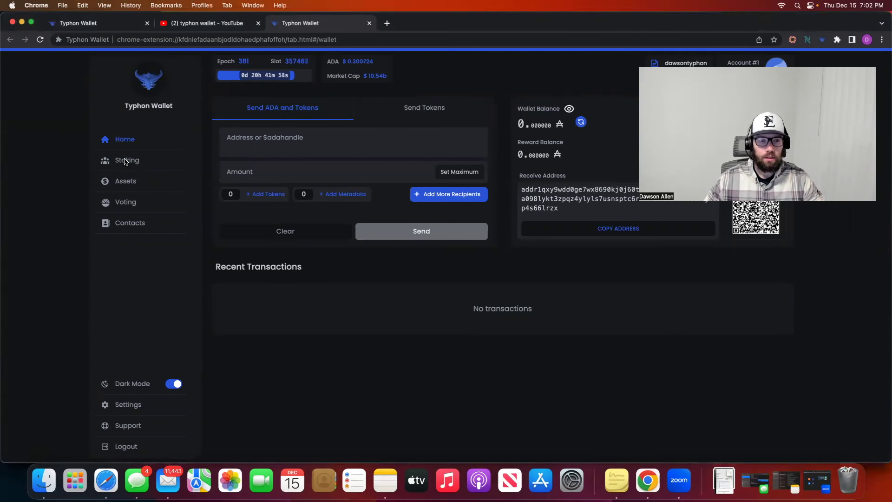
Step: Check the Staking page's 5 ADA minimum, then view Assets showing 0 NFTs and 0 Tokens
left_click(126, 162)
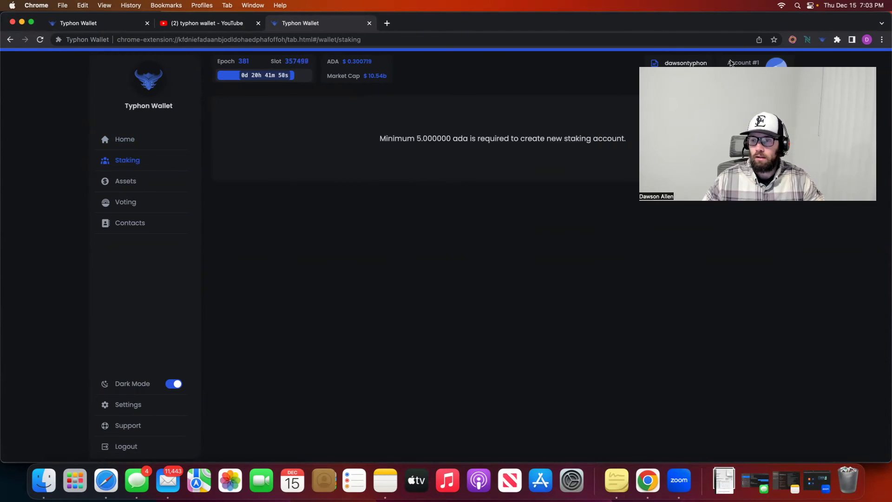
left_click(124, 182)
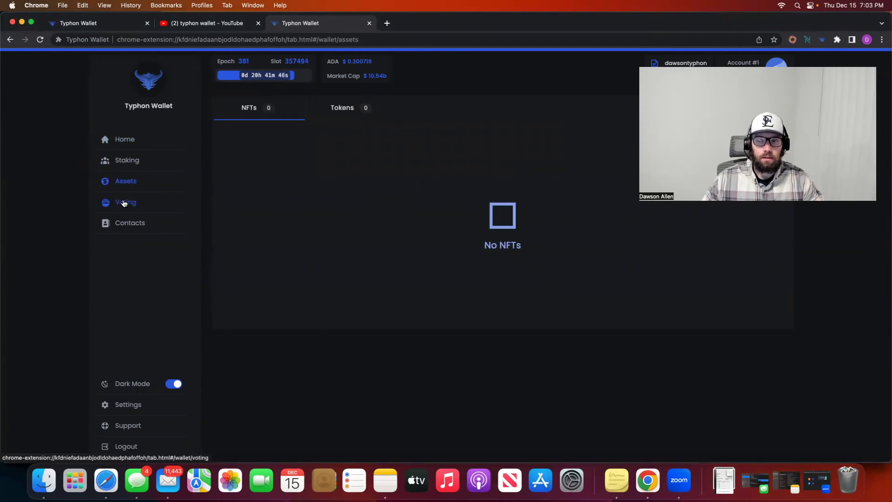
Step: Review Fund9 Catalyst voting registration (500 ADA minimum, delegation required), then view the empty Contacts page
left_click(124, 203)
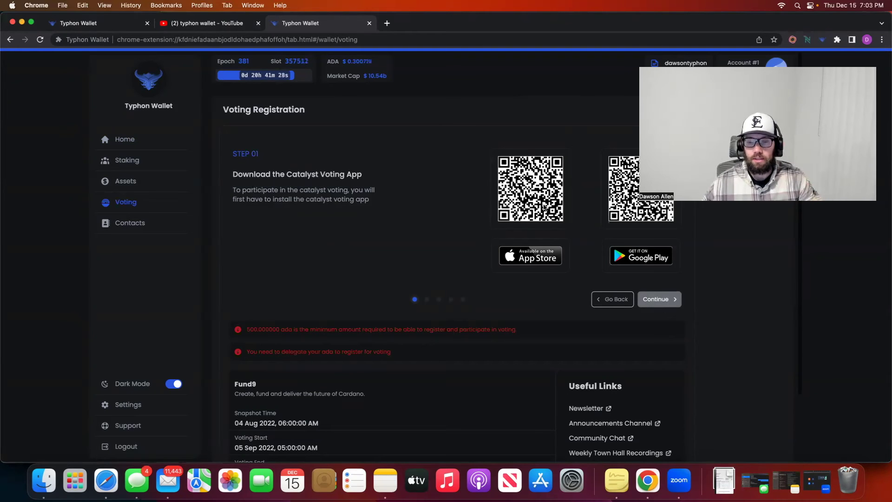
scroll(285, 270, "down", 2)
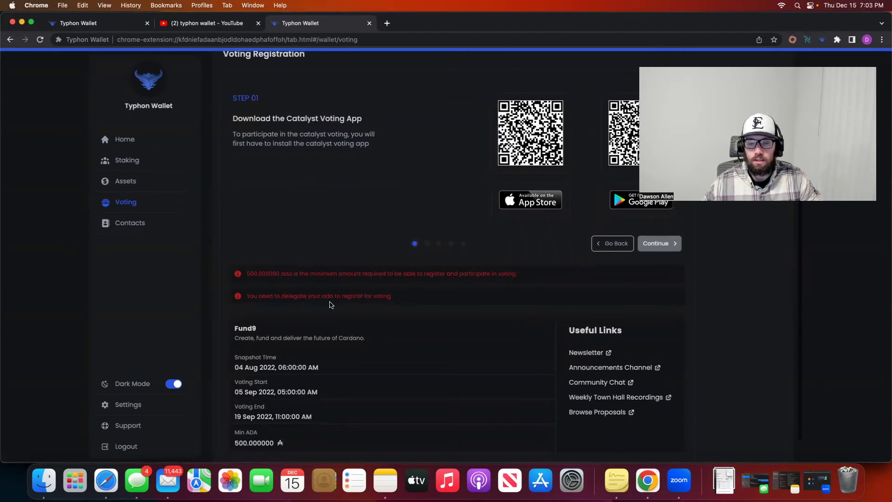
scroll(443, 307, "down", 1)
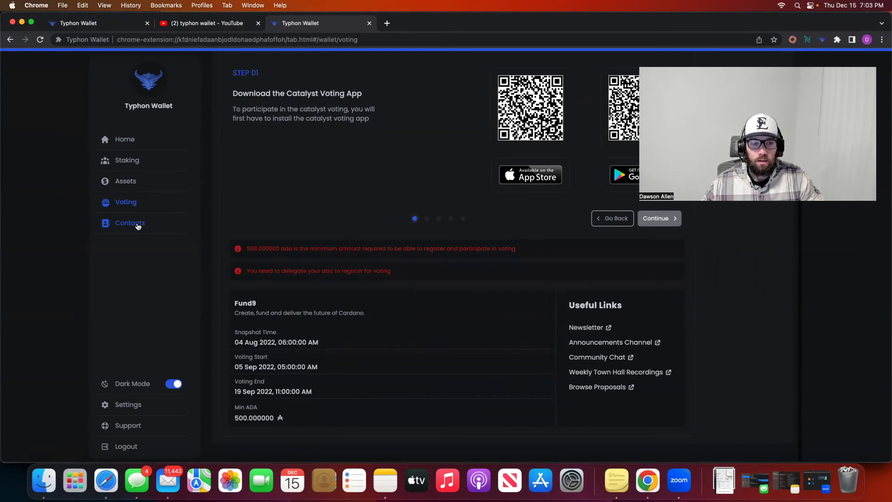
left_click(131, 223)
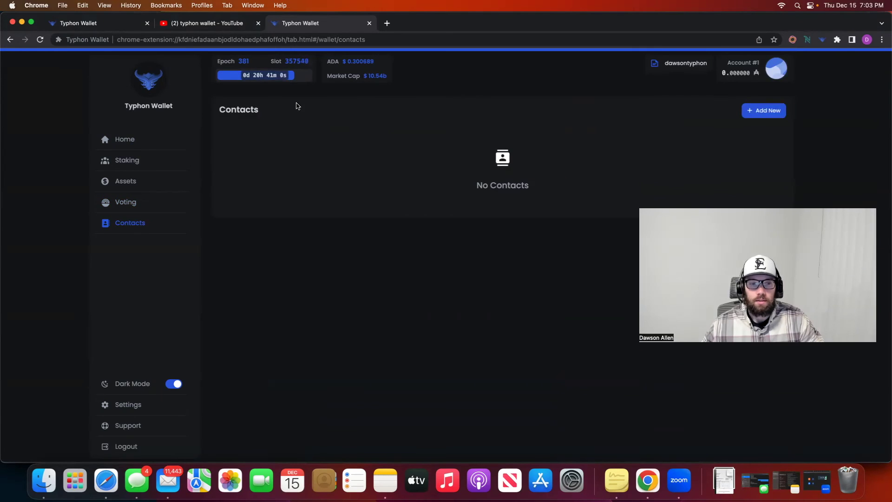
left_click(768, 112)
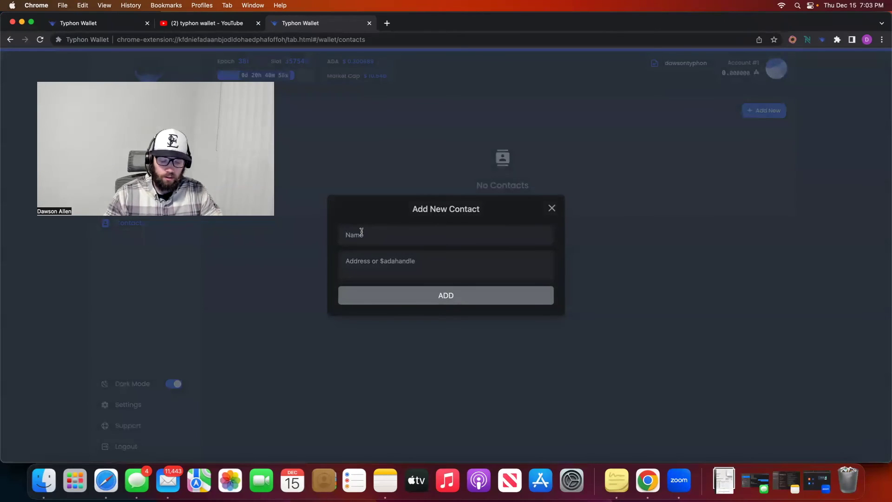
type("iohn")
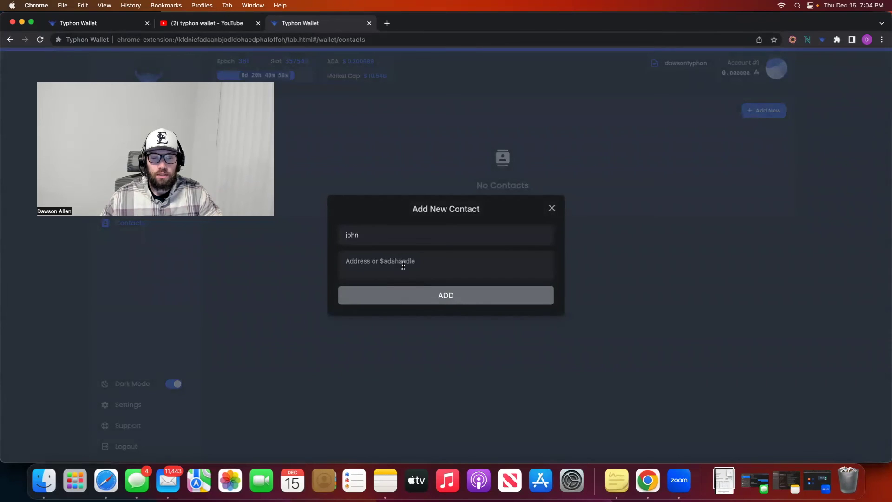
left_click(552, 208)
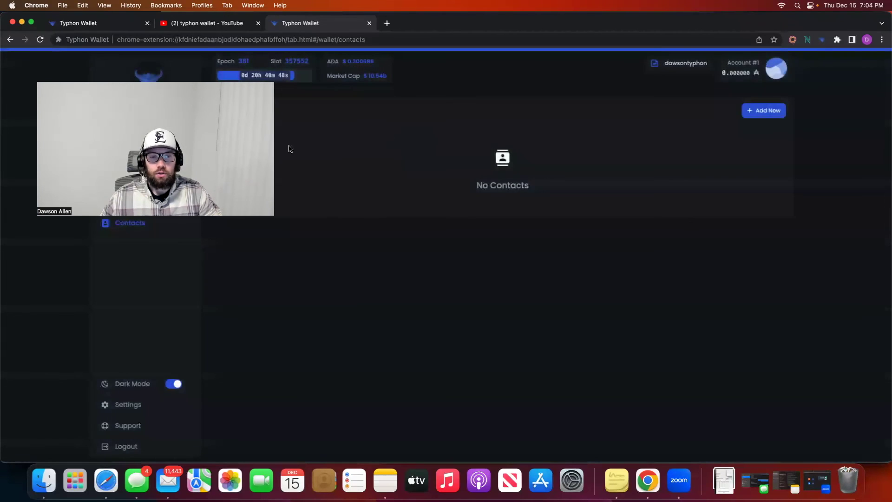